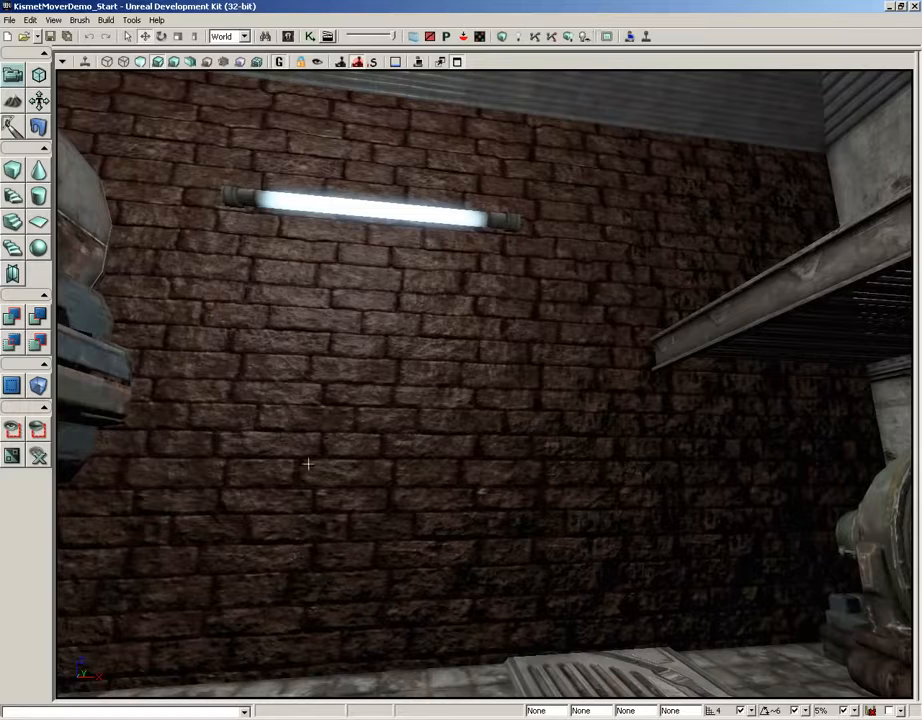
Switch to Photoshop and examine the alpha channels of wall_stone_blocks_light.tga and wall_stone_blocks_normal.TGA.
key("alt+Tab")
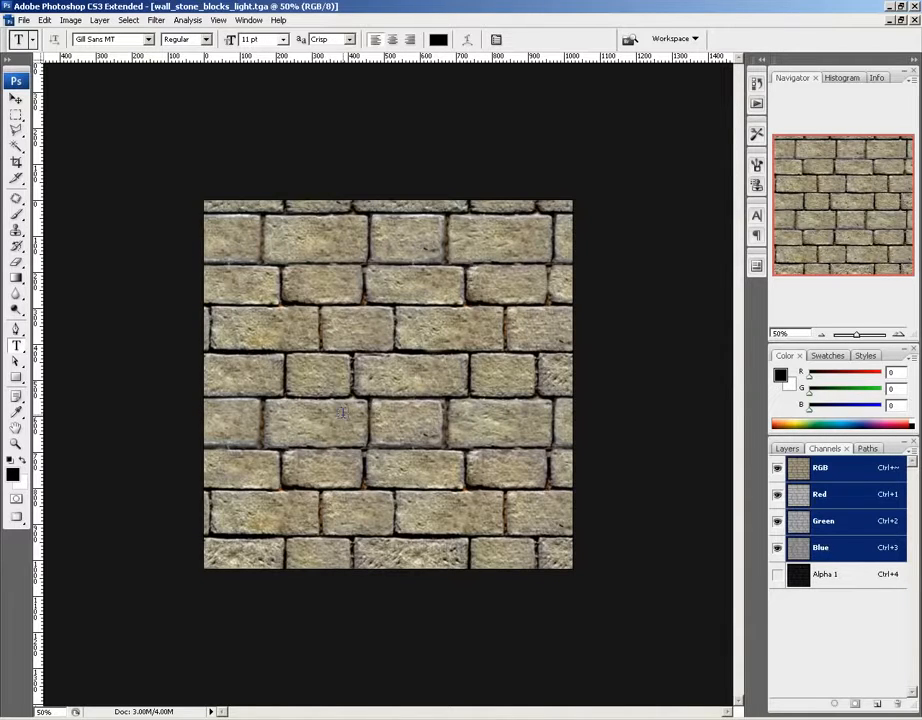
left_click(800, 576)
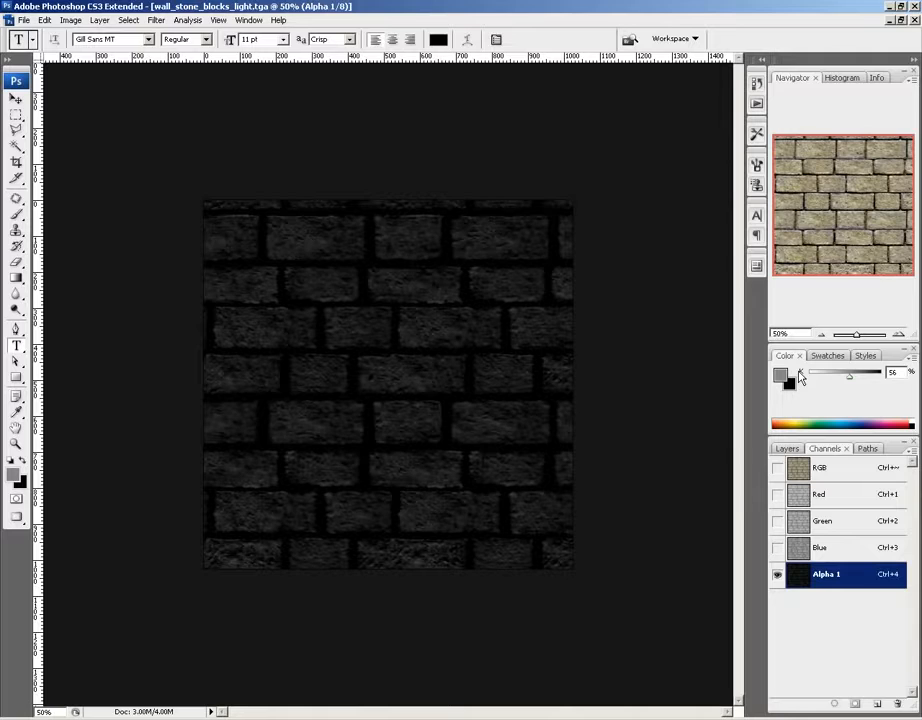
left_click(249, 20)
left_click(355, 342)
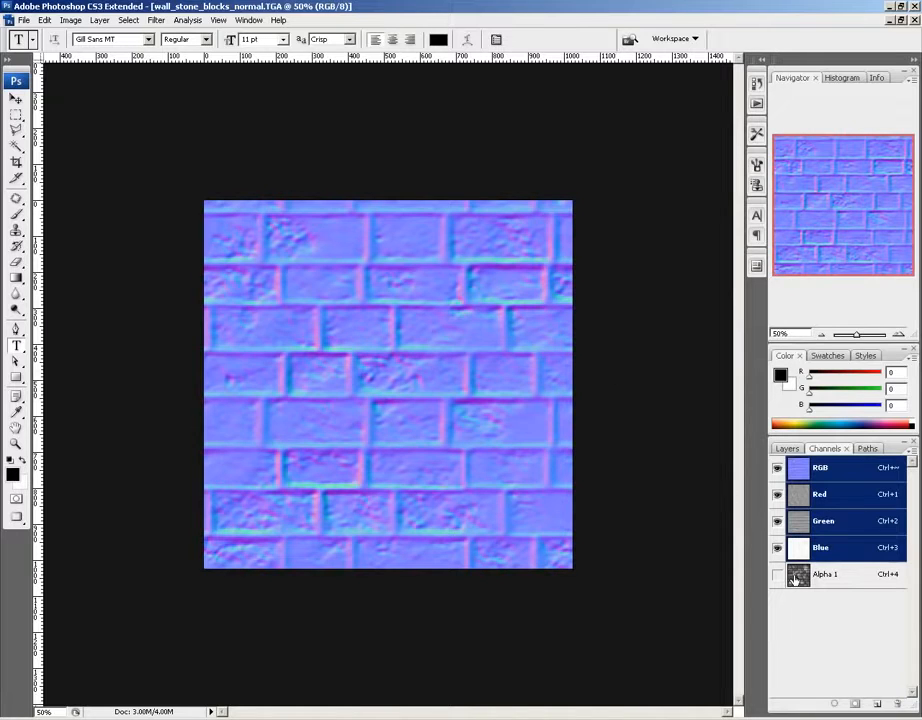
key("ctrl+4")
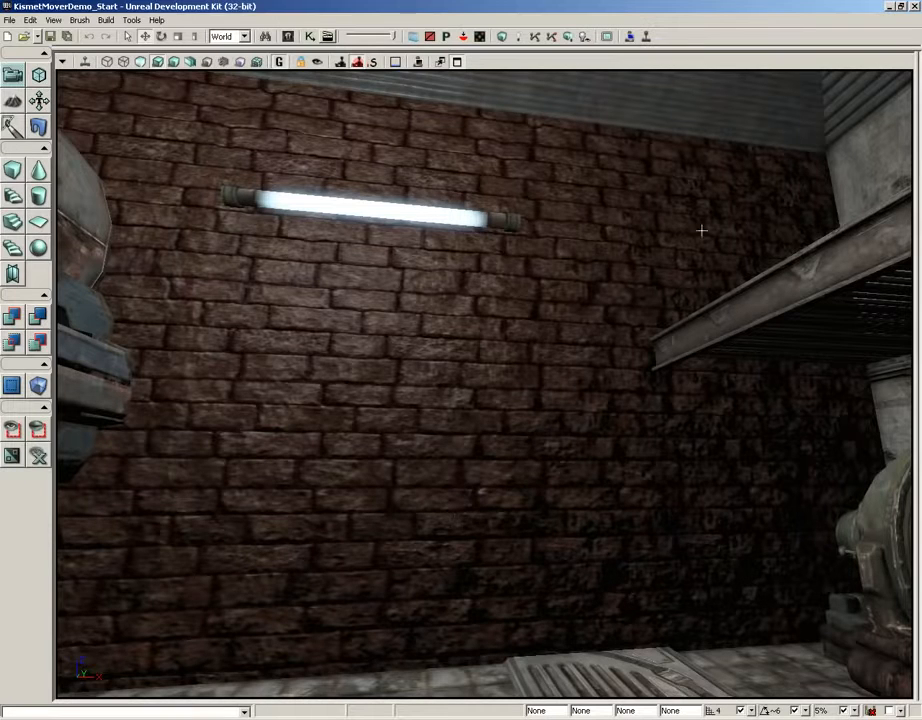
Start a new Material from the Unreal Development Kit's Content Browser with package Demo_Materials and group Materials.
left_click(288, 38)
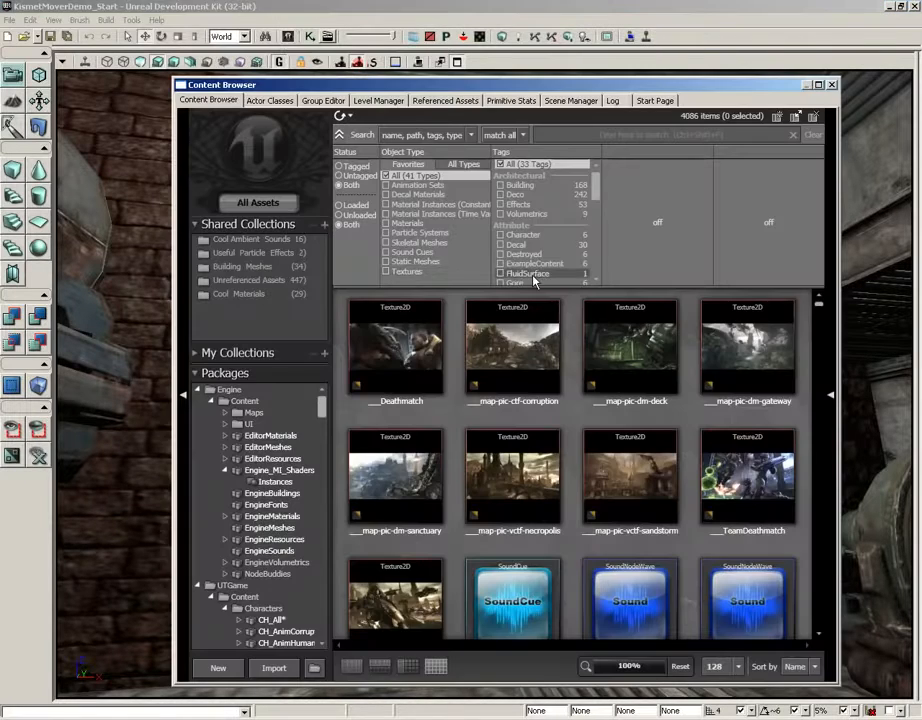
right_click(455, 422)
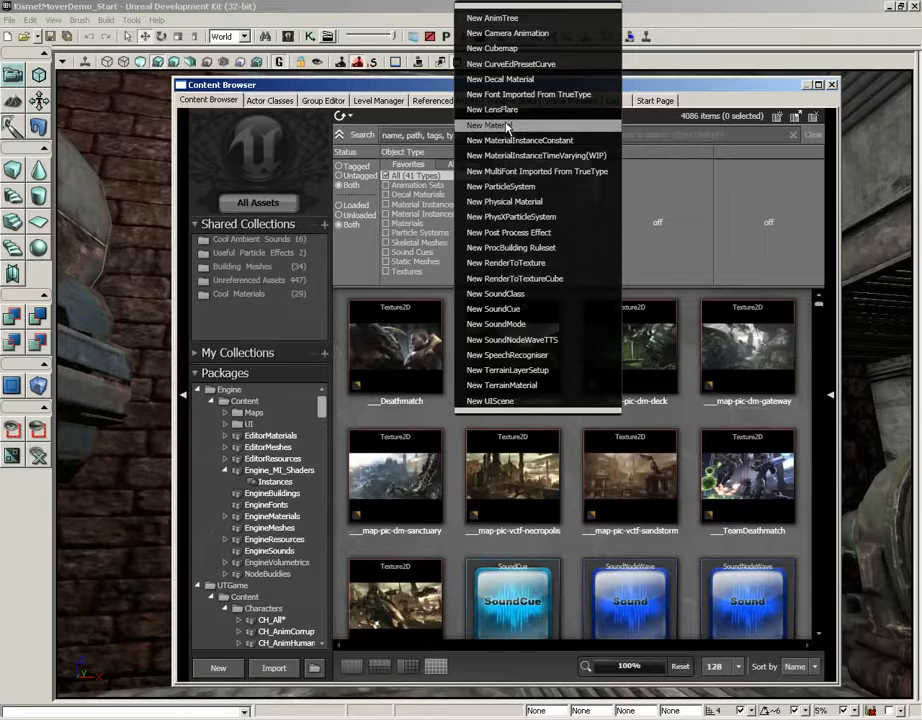
left_click(507, 126)
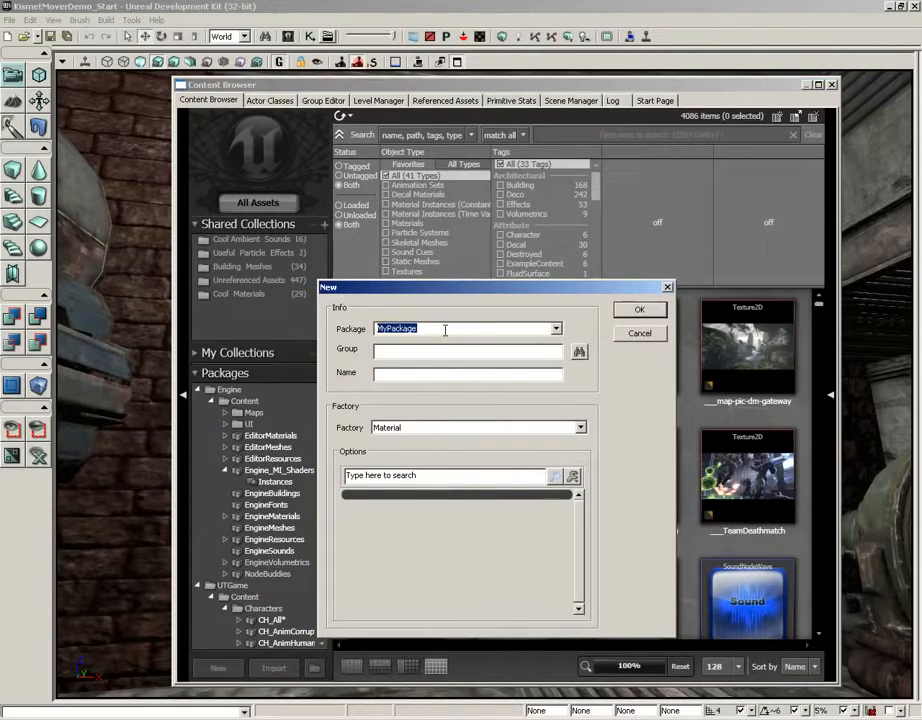
type("Demo_Materials")
key("Tab")
type("M")
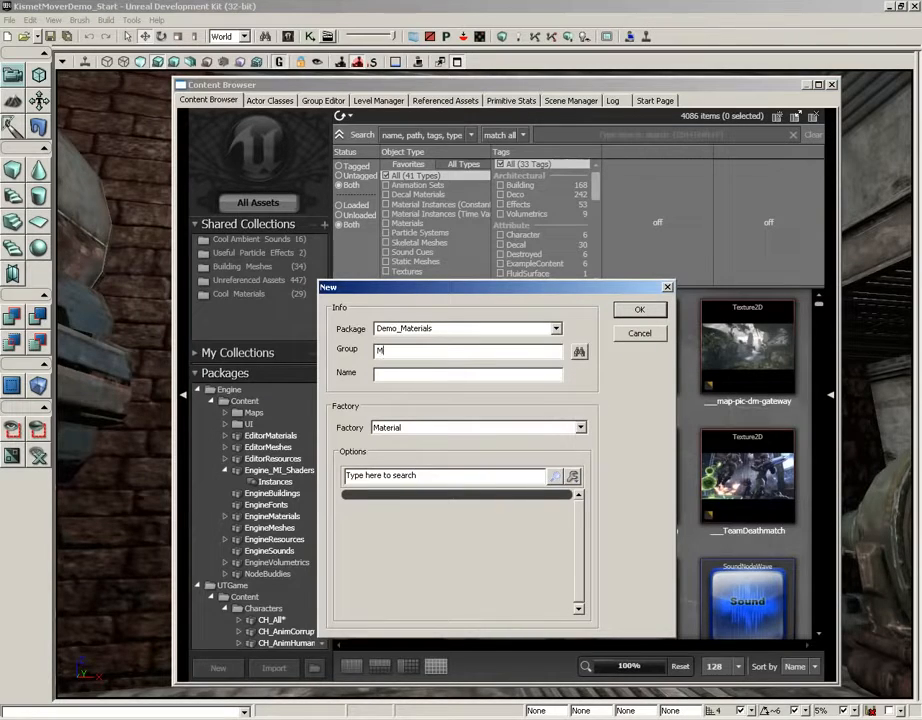
type("aterials")
key("Tab")
Name the new material M_BrickDemo and create it.
type("M_VideoDe")
key("BackSpace")
key("BackSpace")
key("BackSpace")
key("BackSpace")
key("BackSpace")
key("BackSpace")
key("BackSpace")
type("BrickDemo")
key("Return")
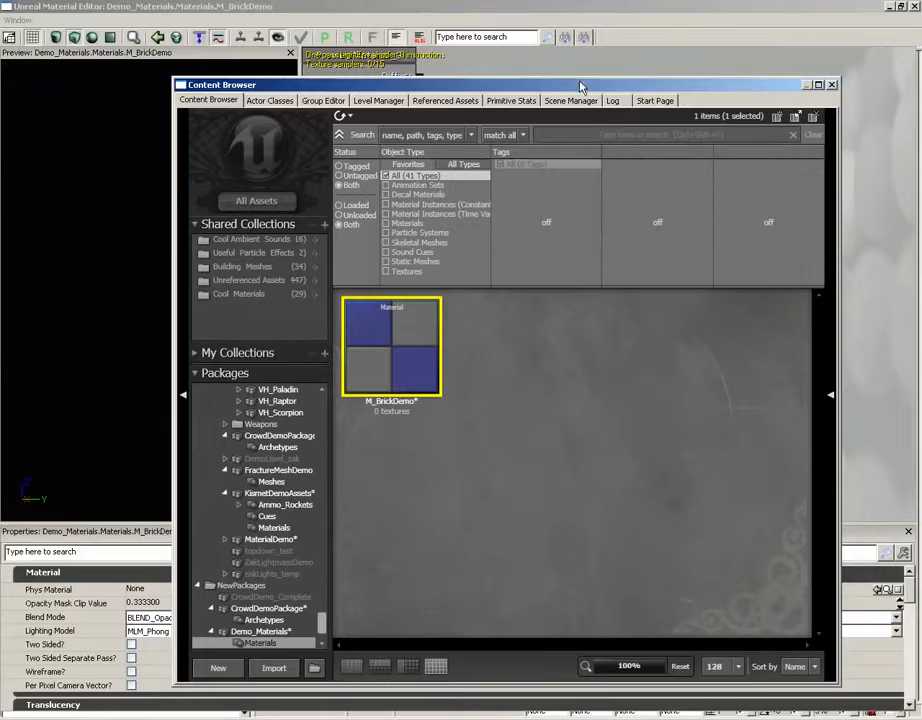
Move the Content Browser out of the way and bring M_BrickDemo's material node fully into view in the Material Editor.
left_click_drag(579, 89, 562, 408)
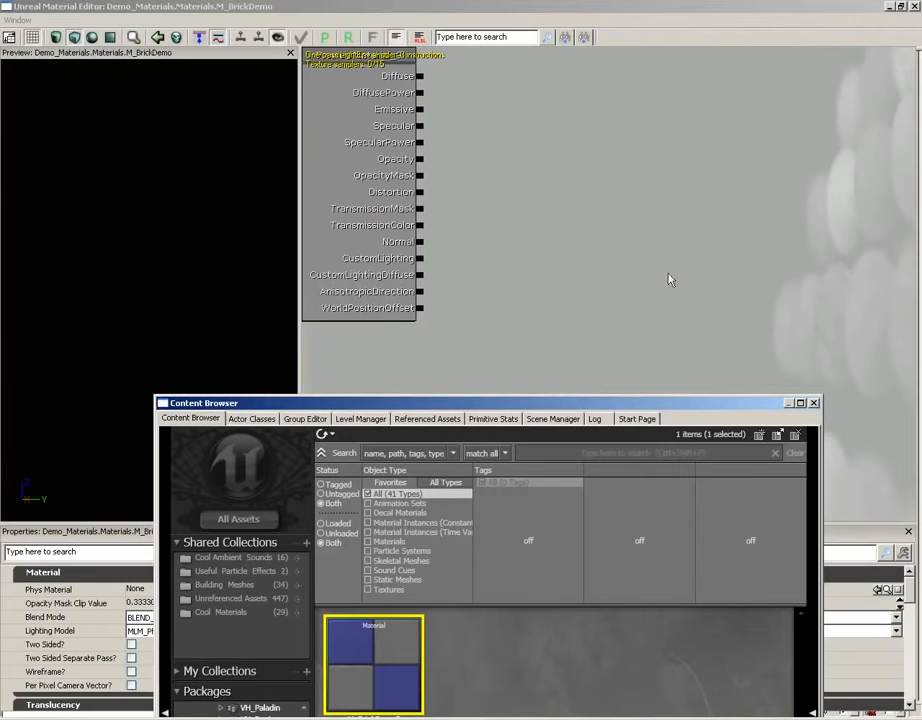
left_click(521, 145)
left_click_drag(519, 130, 618, 259)
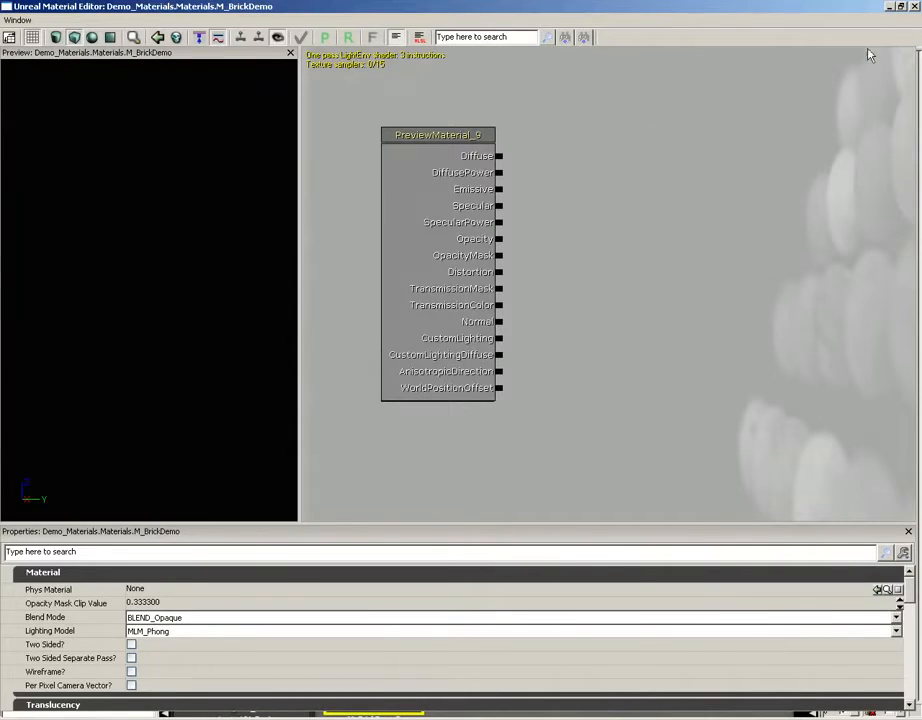
Minimize the Material Editor and choose wall_stone_blocks_light.tga and wall_stone_blocks_normal.TGA for import through the Content Browser.
left_click(889, 7)
left_click_drag(539, 401, 540, 90)
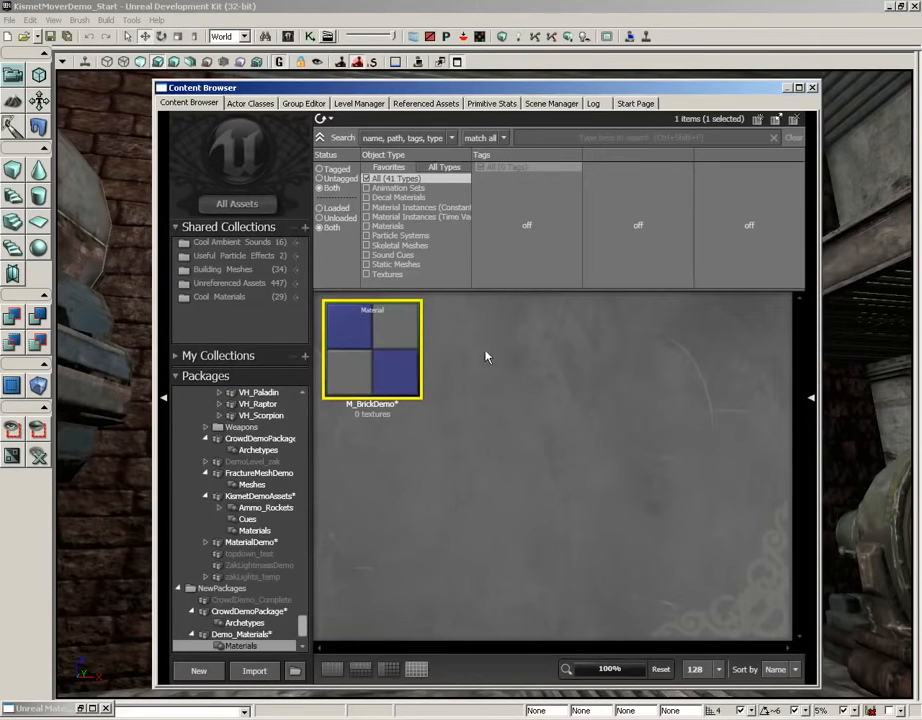
left_click(255, 671)
left_click(130, 127)
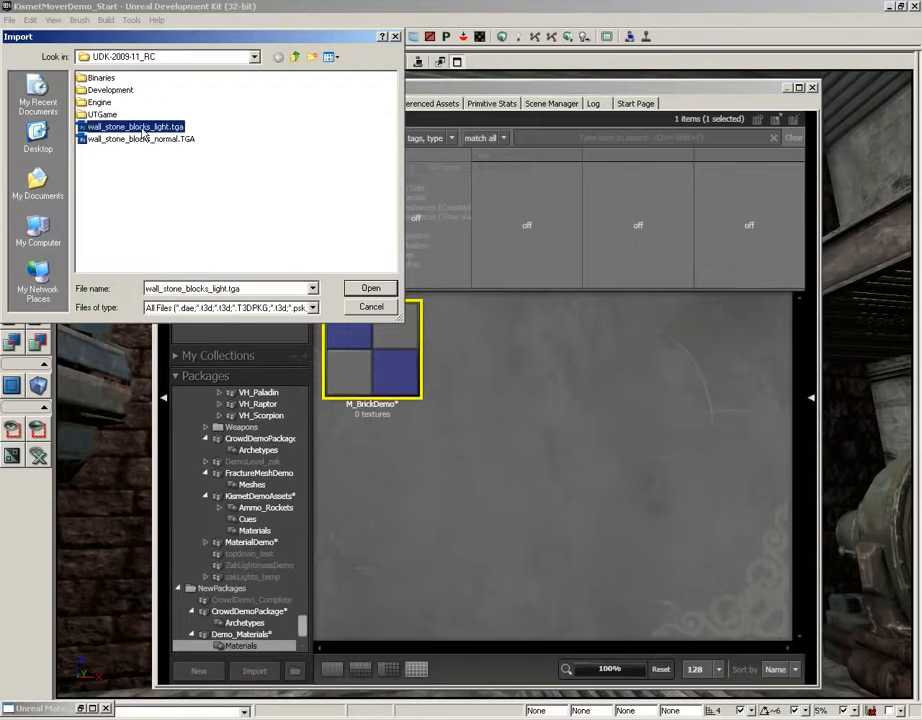
left_click(116, 140, "shift")
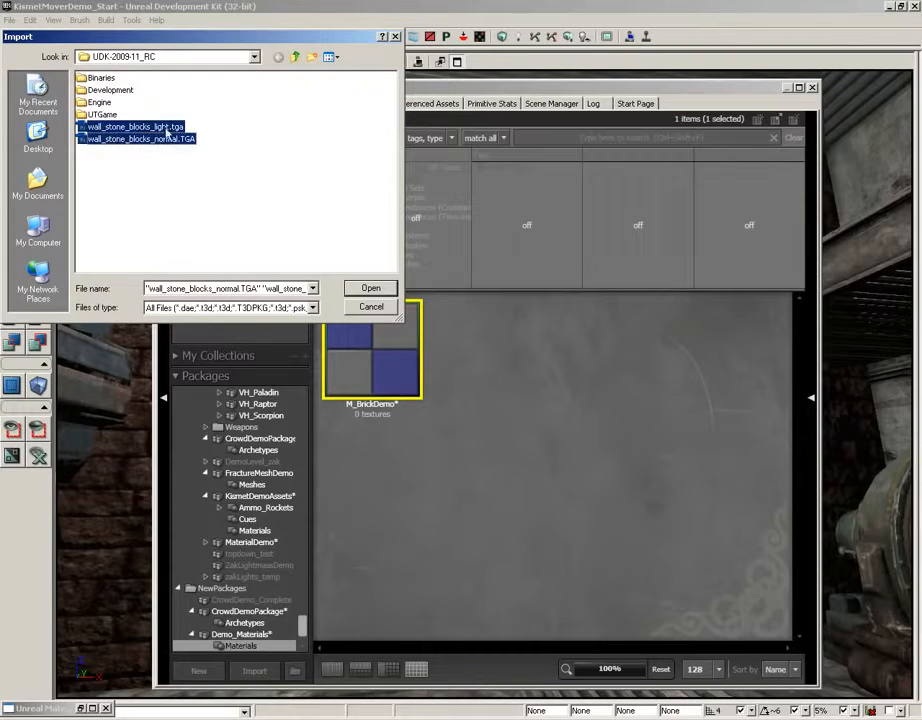
left_click(370, 288)
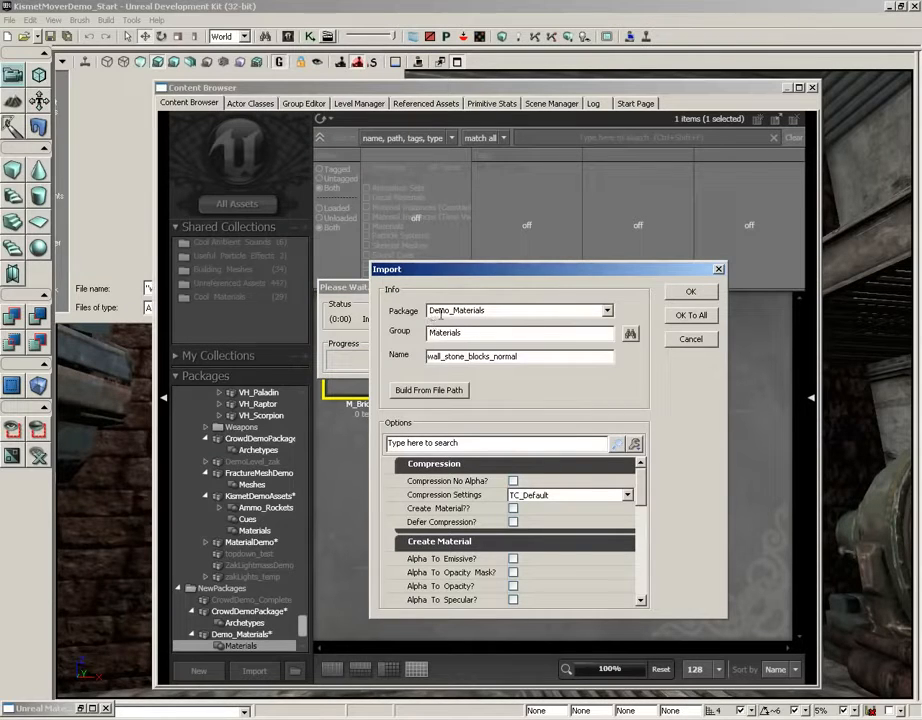
Set the import group to Textures and import both stone block textures into the Demo_Materials package.
left_click_drag(478, 333, 427, 333)
type("Textures")
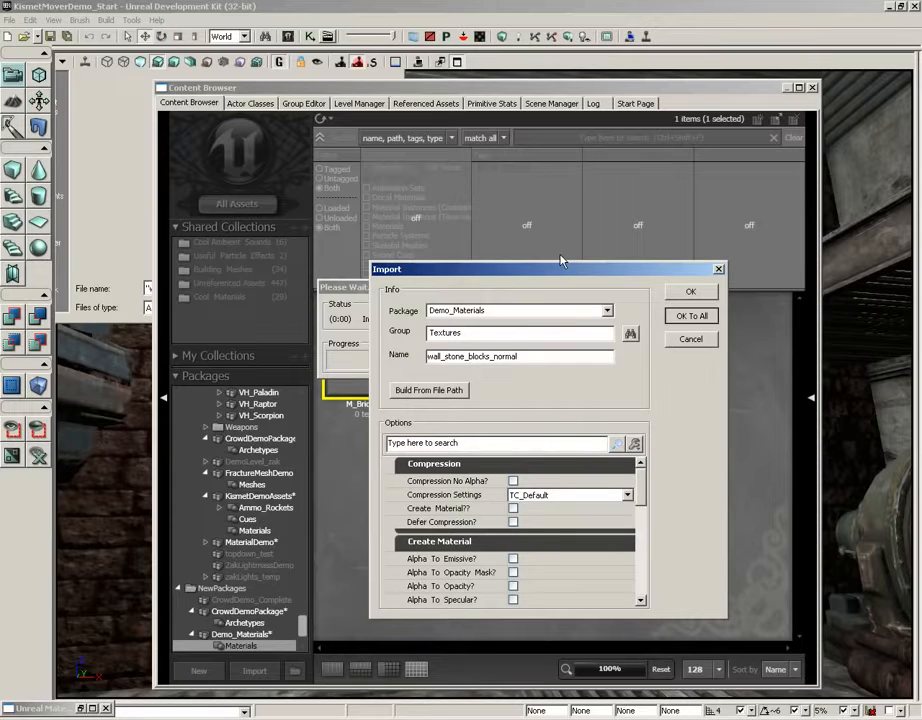
key("Return")
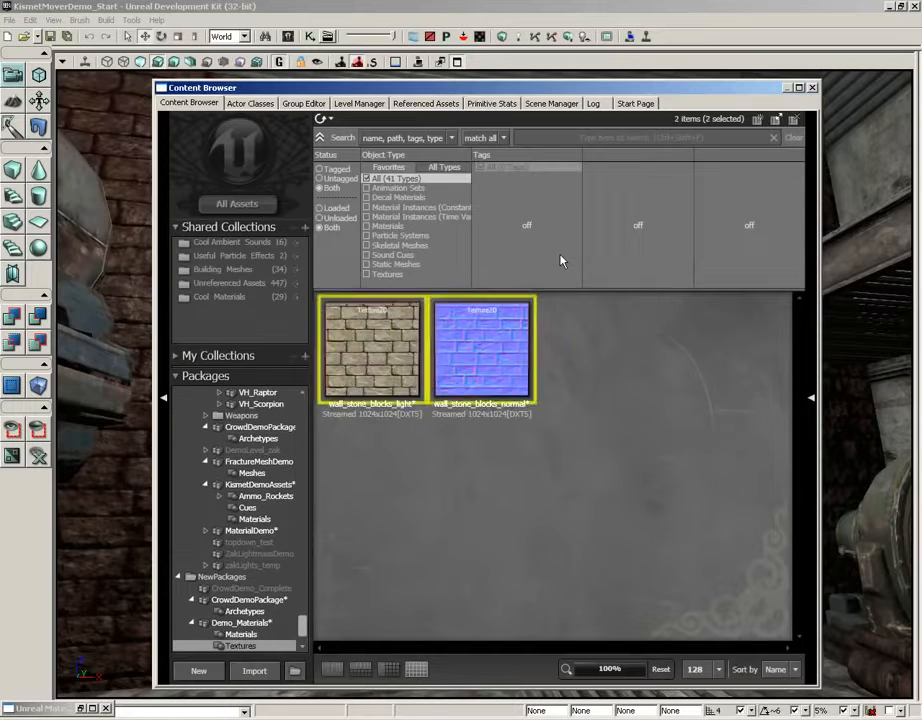
Save the Demo_Materials package as Demo_Materials.upk in the Content folder.
left_click(252, 624)
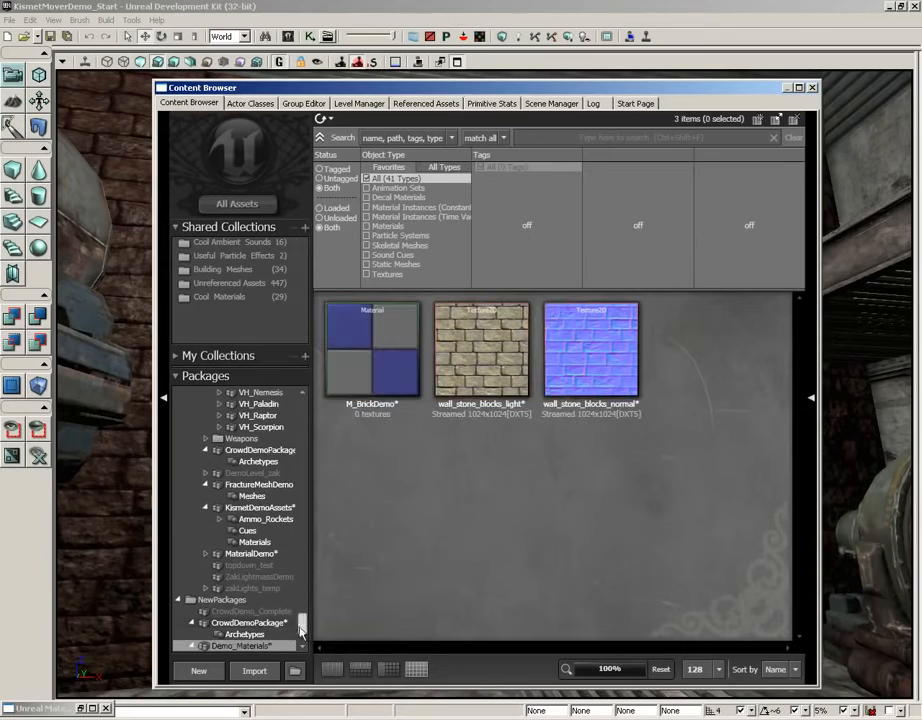
scroll(298, 628, "down", 2)
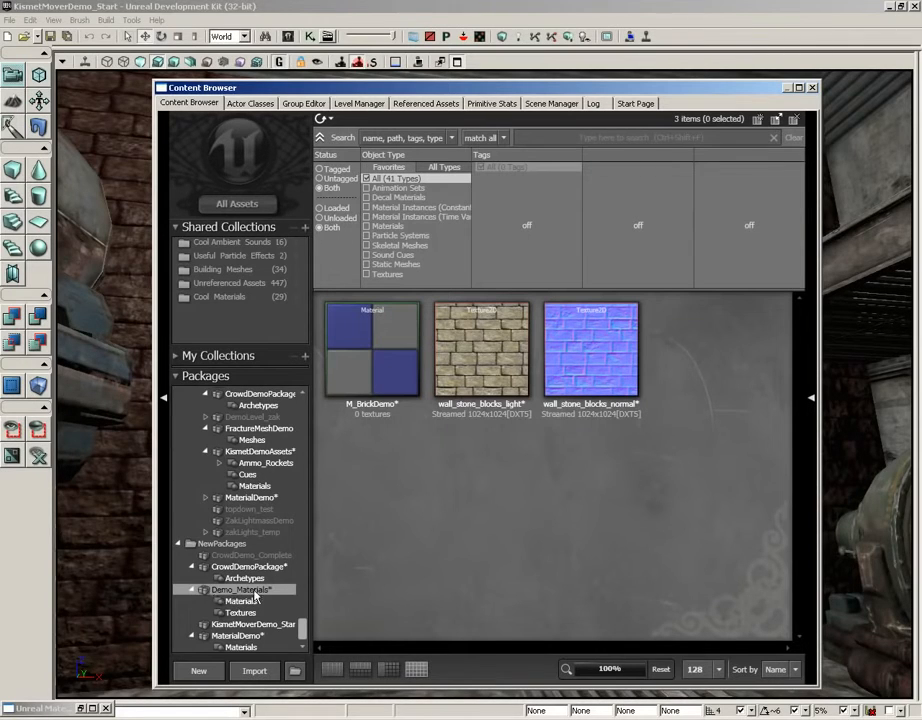
key("ctrl+s")
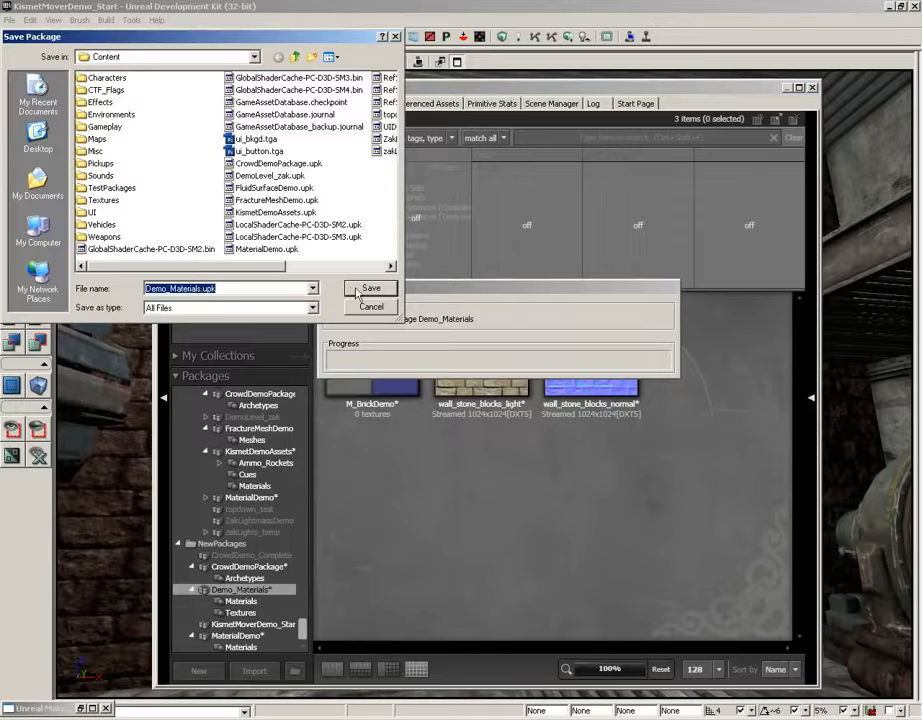
left_click(357, 288)
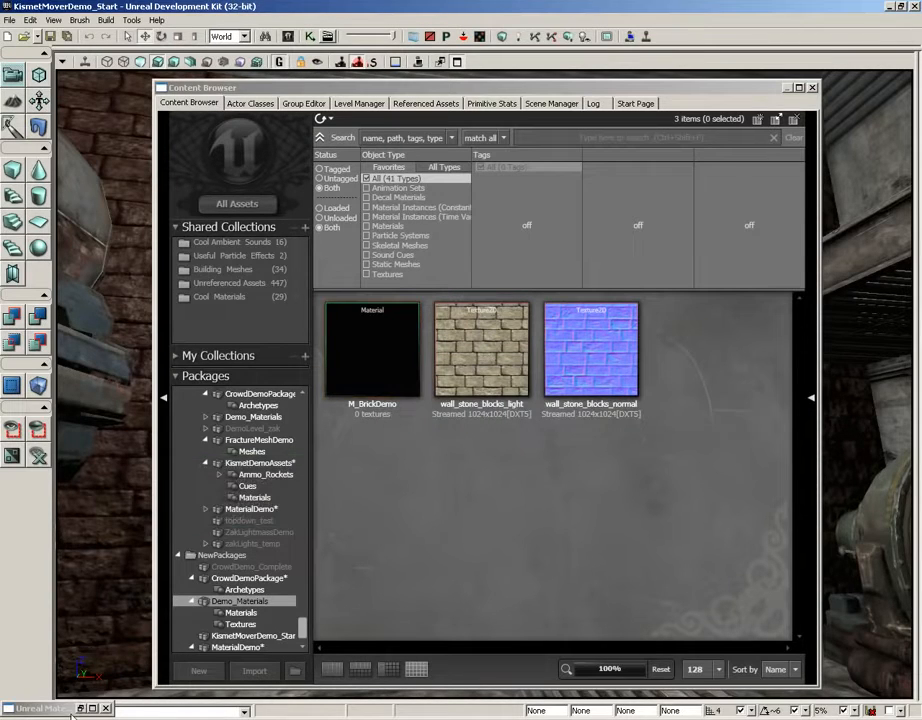
Select the wall_stone_blocks_light texture in the Content Browser and restore the Material Editor for M_BrickDemo.
left_click(495, 385)
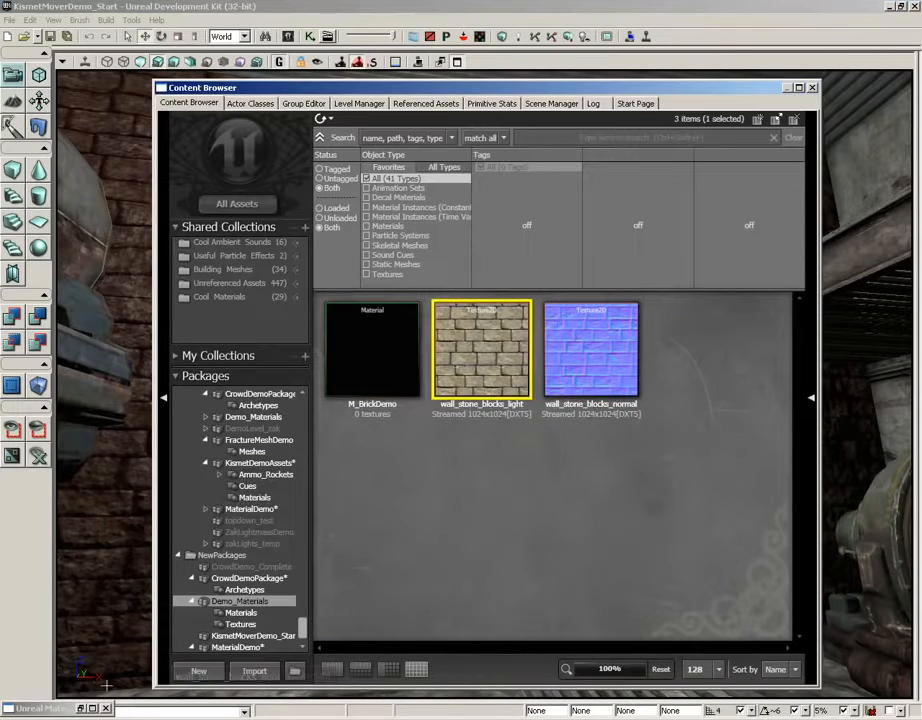
left_click(81, 709)
left_click_drag(640, 255, 635, 288)
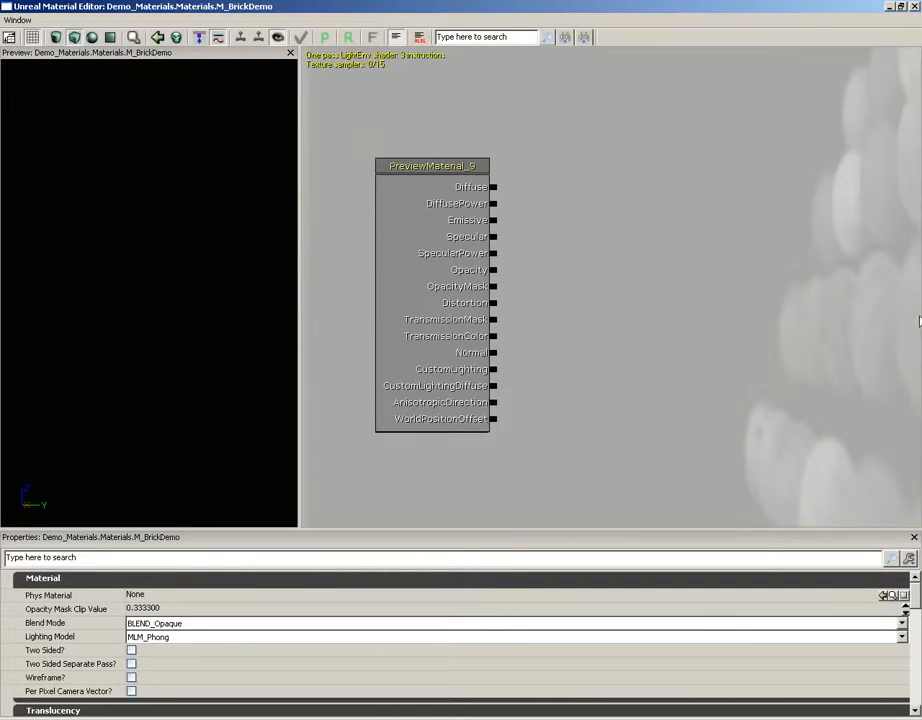
left_click(17, 20)
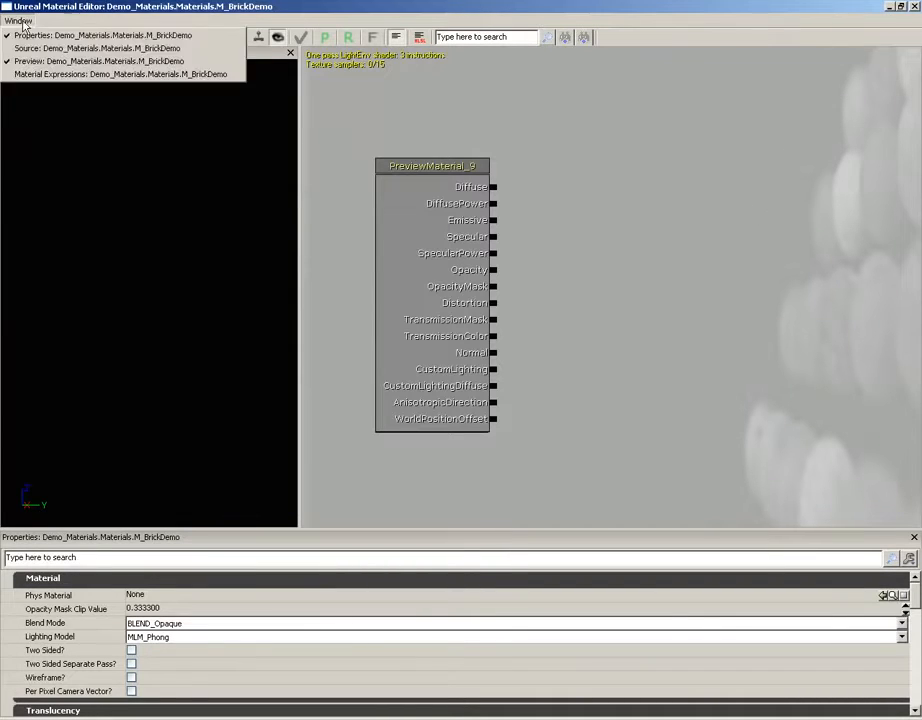
left_click(27, 75)
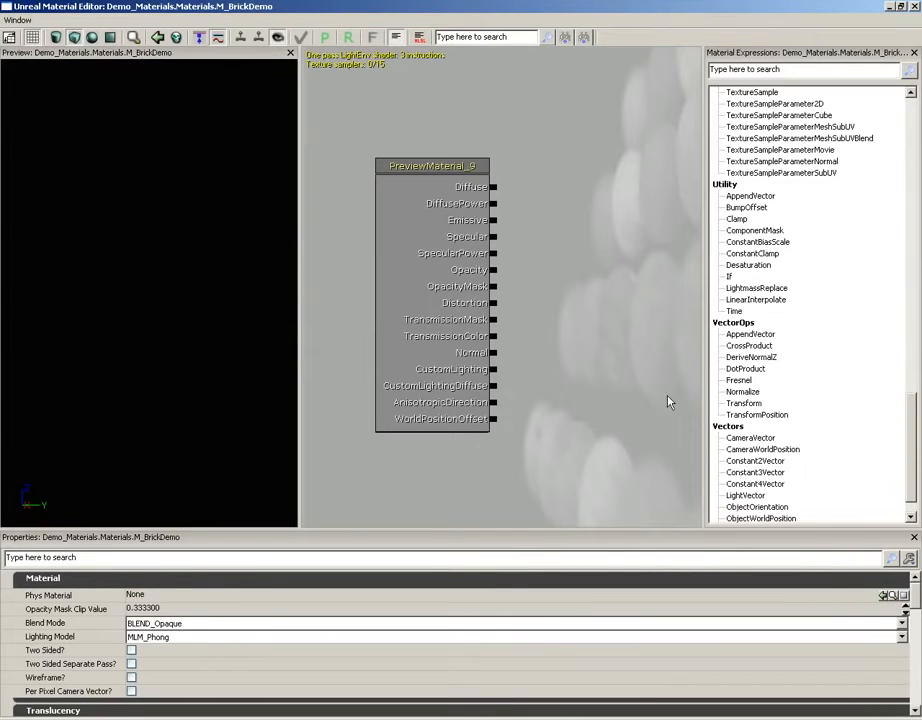
left_click(914, 53)
right_click(632, 133)
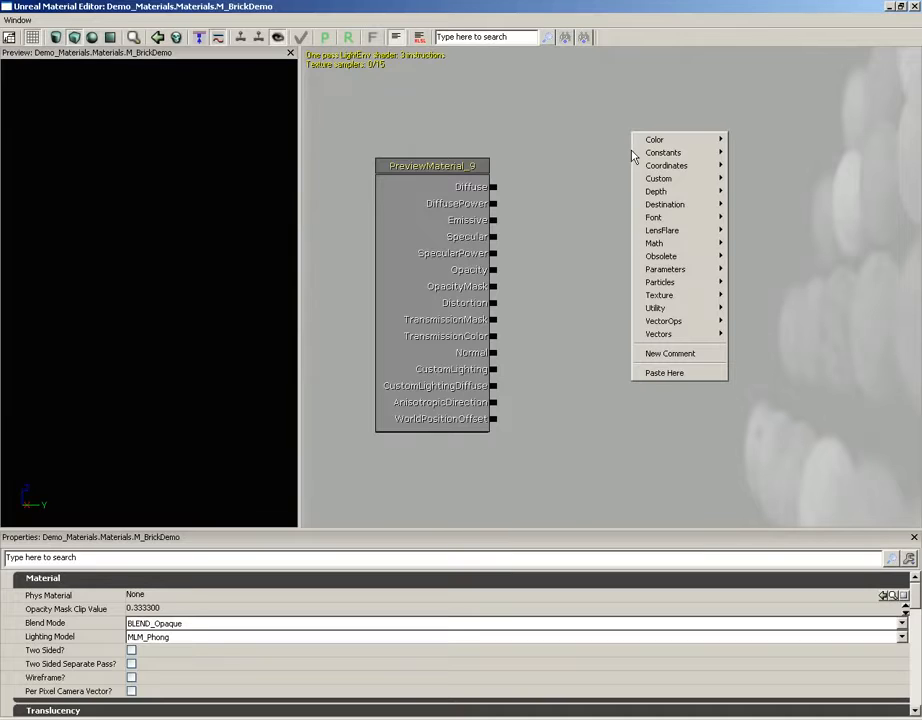
left_click(603, 166)
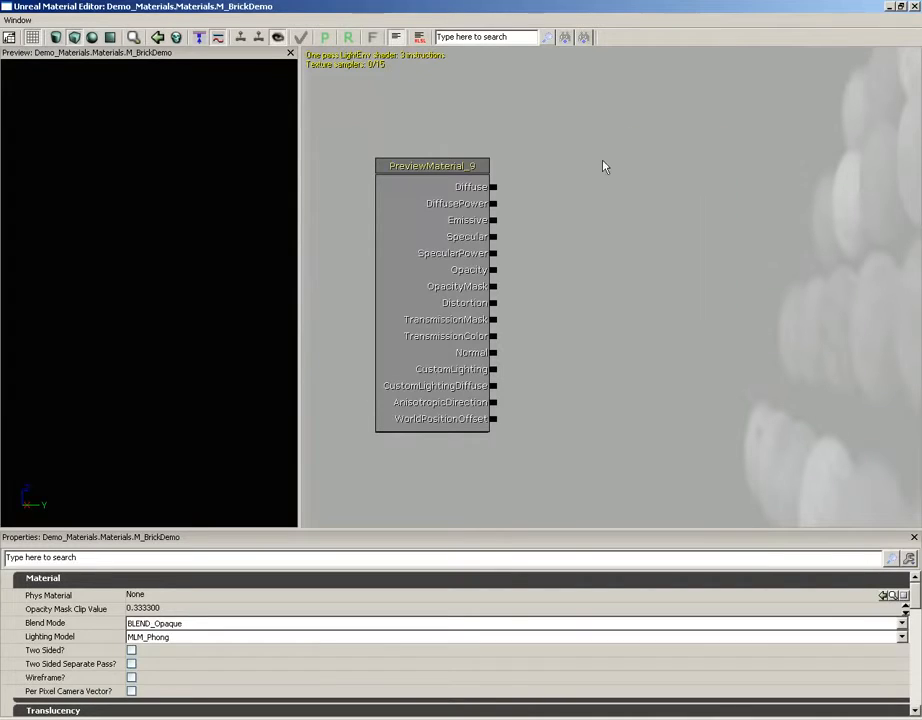
Add a Texture Sample using wall_stone_blocks_light and connect its combined color output to the material's Diffuse input.
left_click(669, 181)
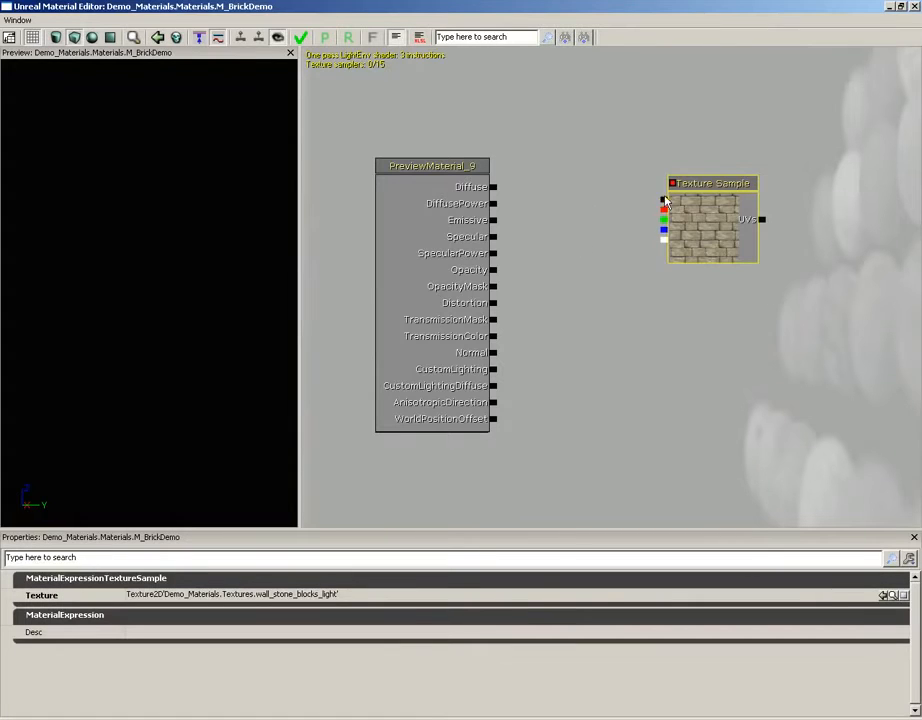
left_click_drag(665, 205, 494, 187)
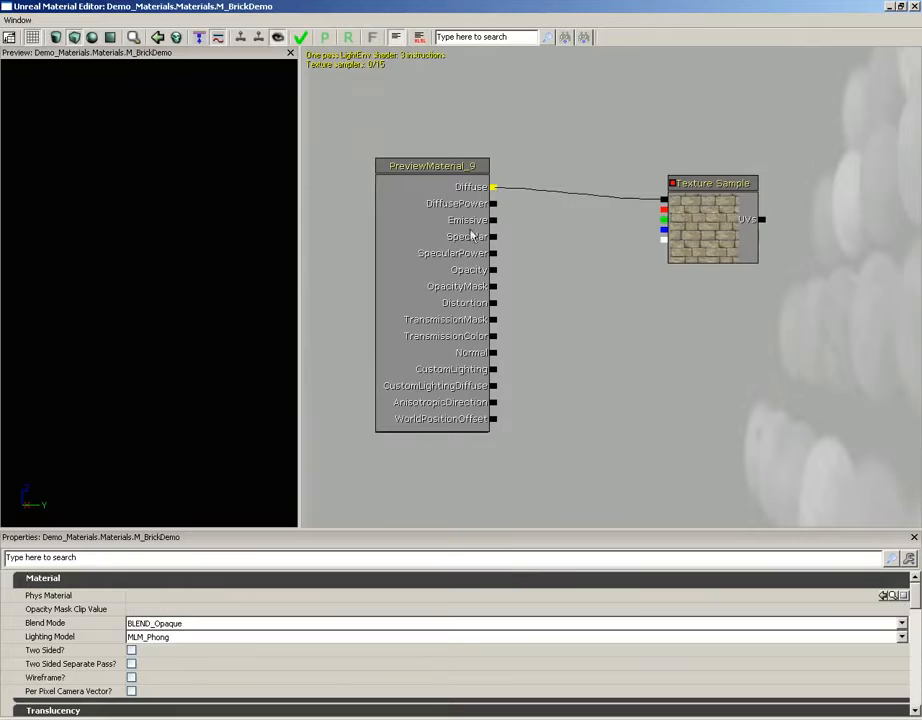
Switch the material preview to a sphere and examine the stone texture on it from several angles.
left_click_drag(163, 297, 299, 175)
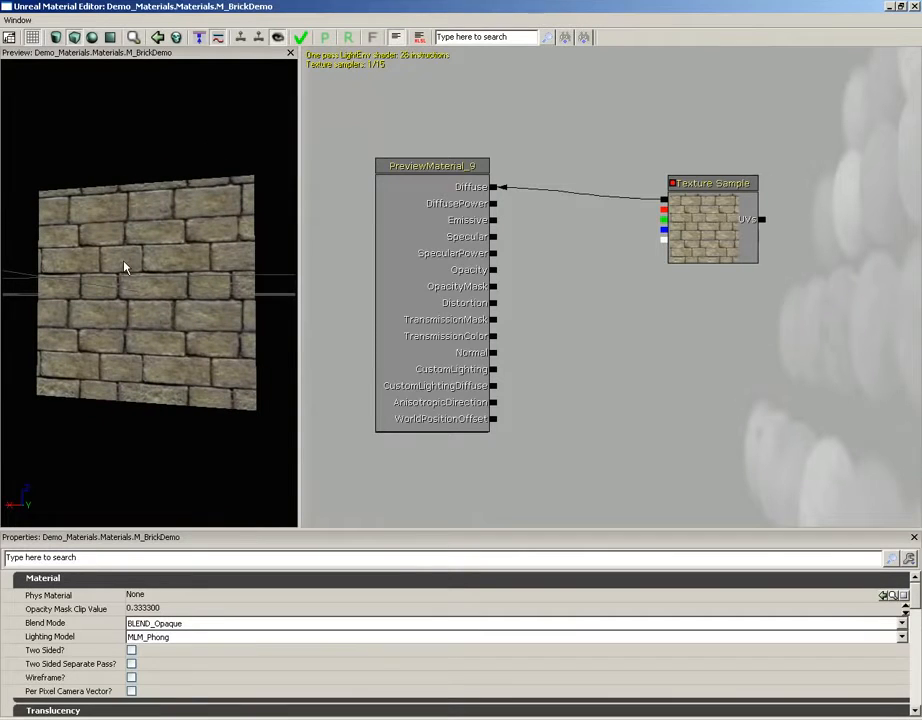
left_click(92, 37)
left_click_drag(153, 263, 205, 186)
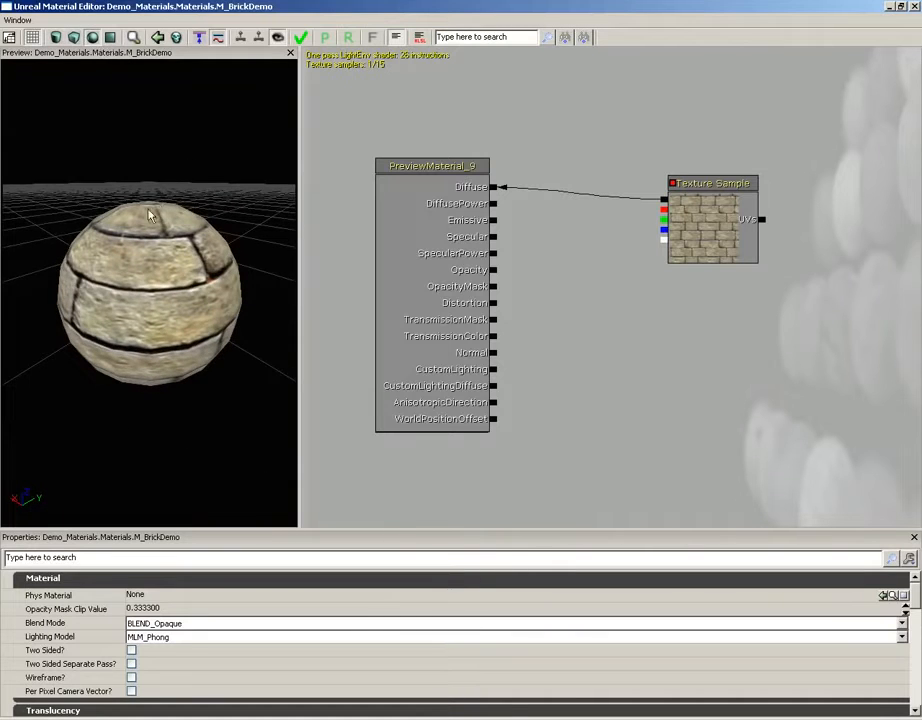
left_click_drag(150, 214, 145, 226)
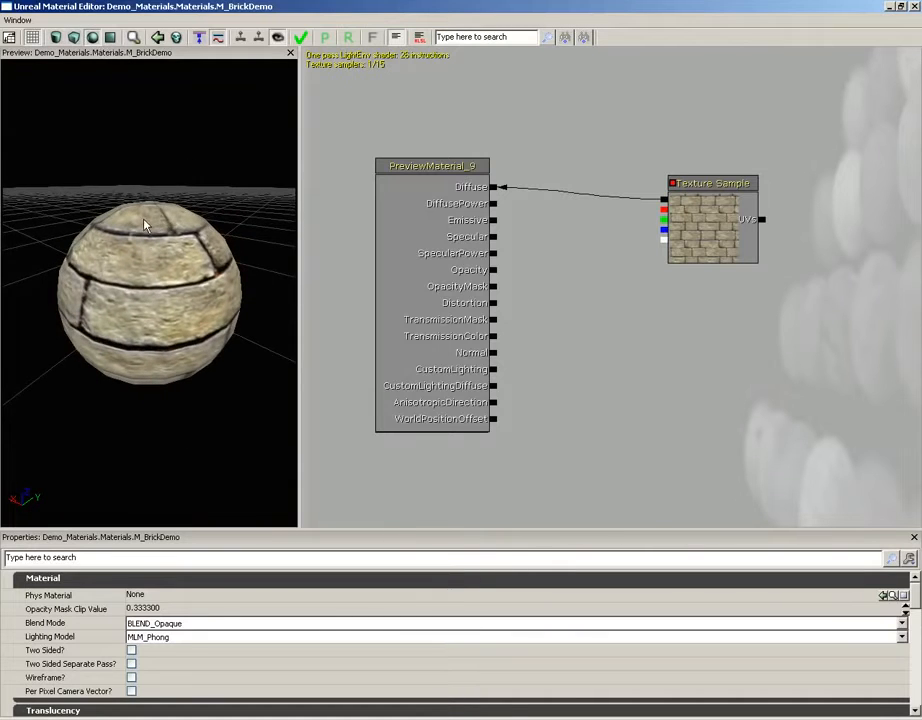
Add a Texture Sample using wall_stone_blocks_normal and connect its combined color output to the material's Normal input.
left_click(913, 6)
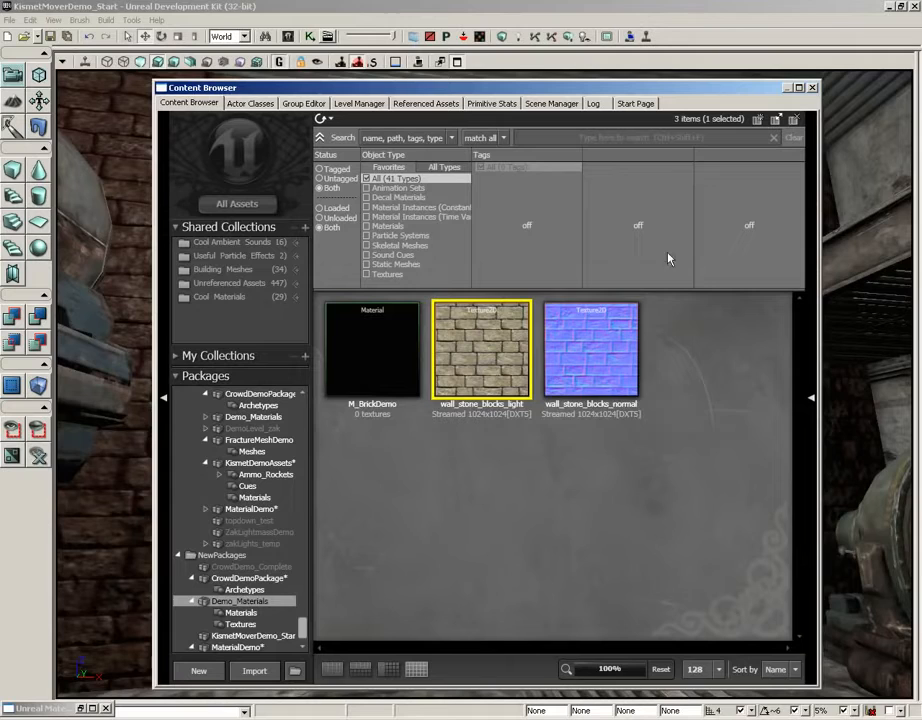
left_click(594, 381)
left_click(79, 710)
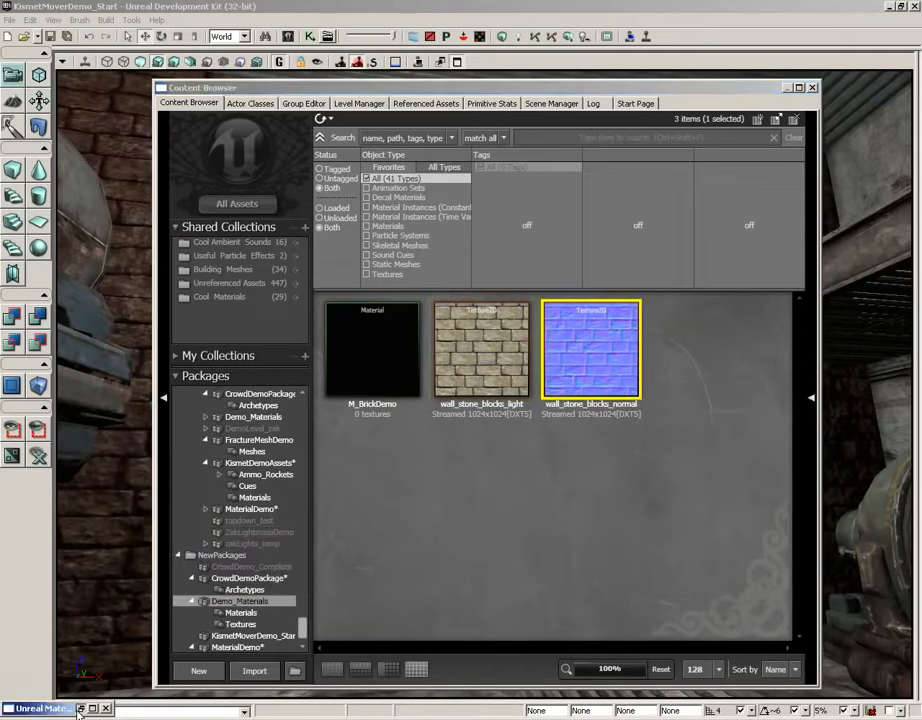
left_click(81, 709)
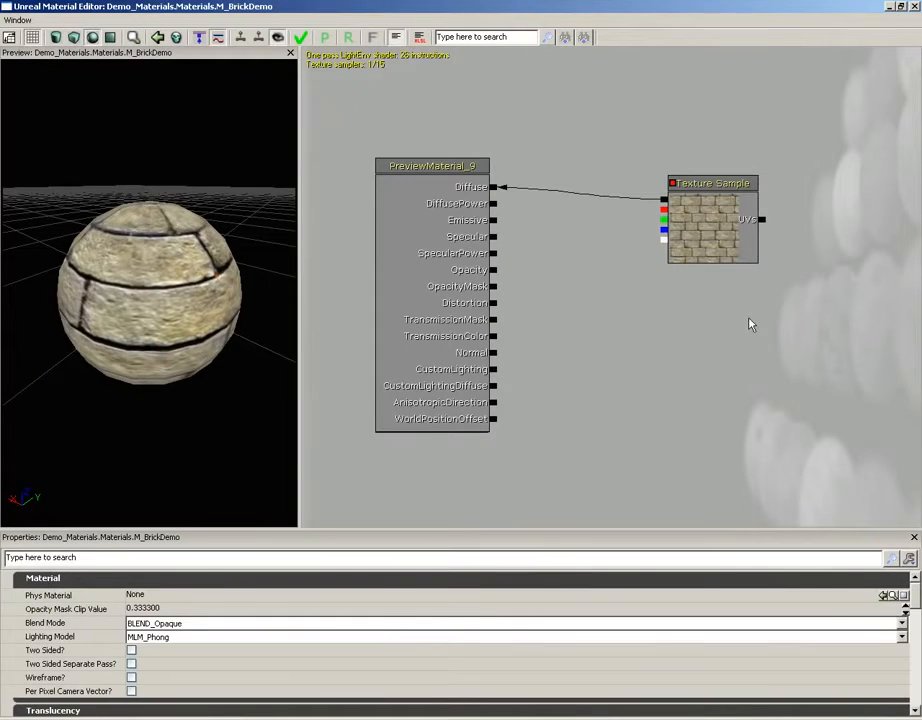
left_click(704, 350)
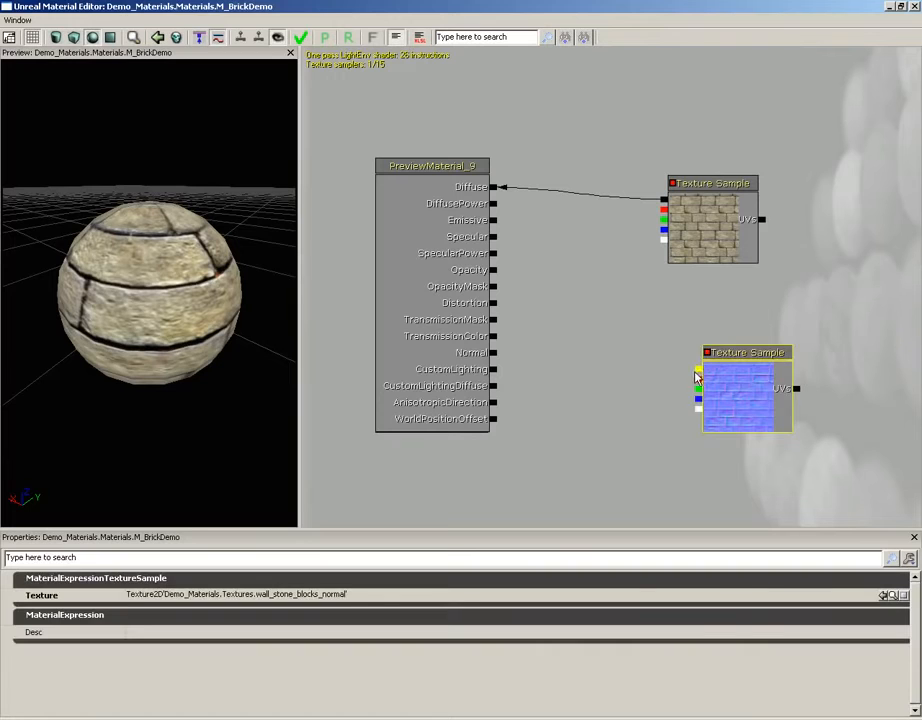
left_click_drag(698, 372, 494, 352)
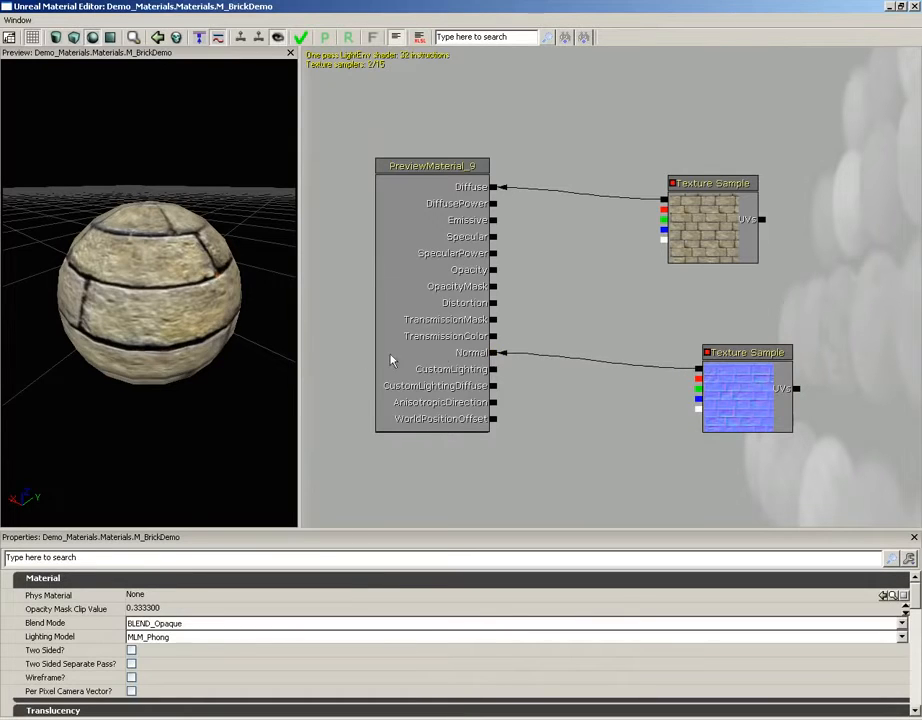
Inspect the normal-mapped stone on the preview sphere, apply the changes to M_BrickDemo and close the Material Editor.
mouse_move(157, 305)
left_mouse_down()
mouse_move(290, 212)
mouse_move(153, 308)
mouse_move(191, 267)
mouse_move(165, 206)
mouse_move(168, 232)
mouse_move(138, 255)
mouse_move(181, 222)
mouse_move(101, 168)
mouse_move(29, 305)
mouse_move(189, 364)
mouse_move(243, 294)
mouse_move(199, 232)
mouse_move(97, 208)
mouse_move(88, 237)
mouse_move(160, 232)
mouse_move(113, 186)
mouse_move(82, 193)
mouse_move(91, 126)
mouse_move(171, 175)
mouse_move(140, 113)
mouse_move(29, 107)
mouse_move(4, 140)
mouse_move(4, 203)
mouse_move(203, 228)
left_mouse_up()
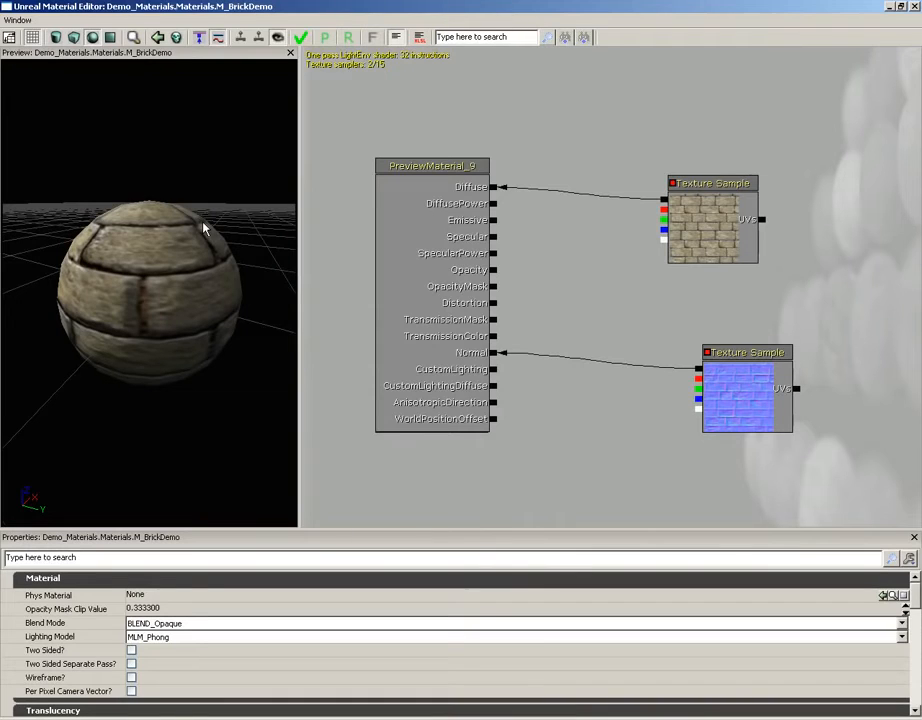
left_click_drag(203, 228, 296, 148)
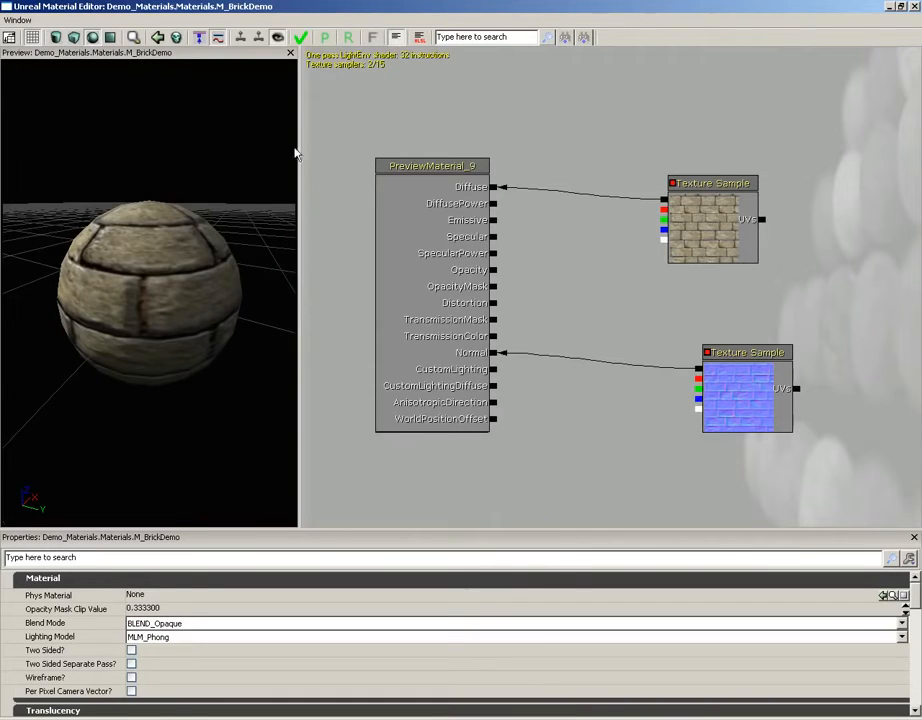
left_click(301, 39)
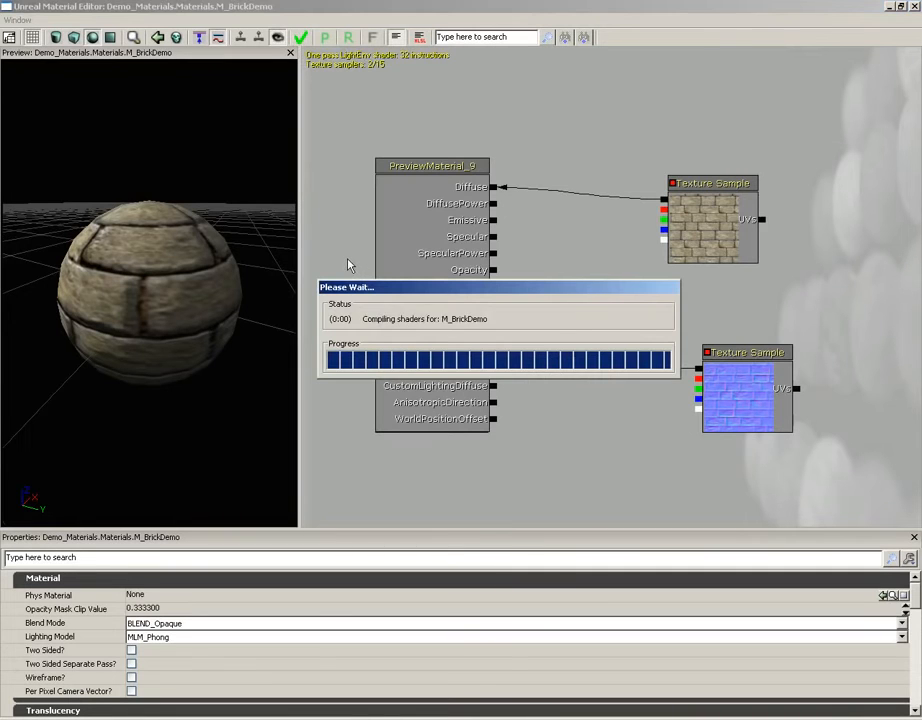
left_click(914, 7)
Apply the M_BrickDemo material to the brick wall behind the fluorescent light and close the Content Browser to inspect it.
left_click_drag(422, 88, 772, 78)
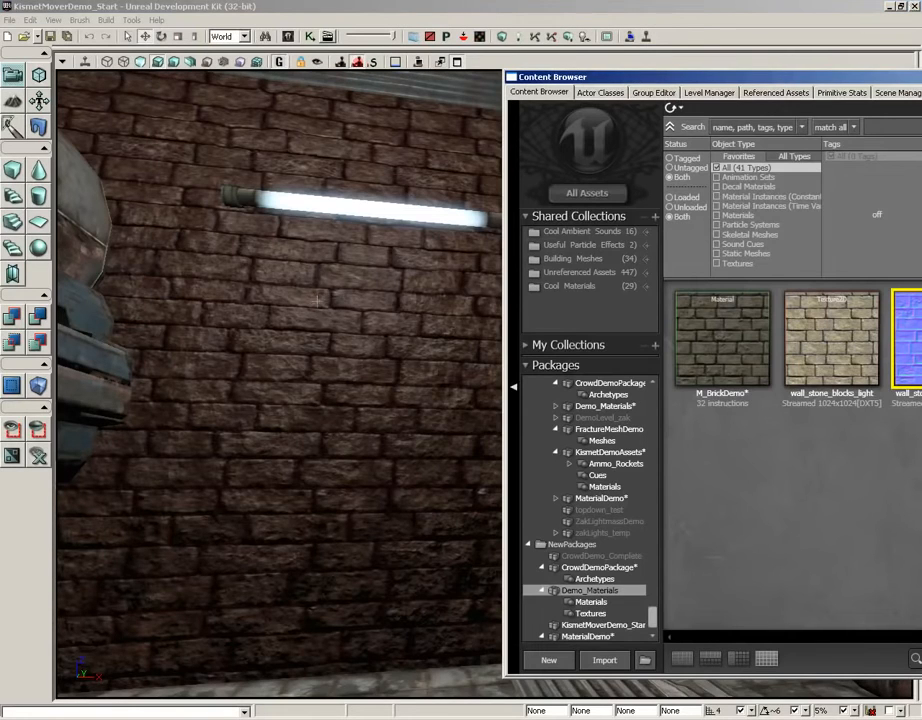
left_click(722, 330)
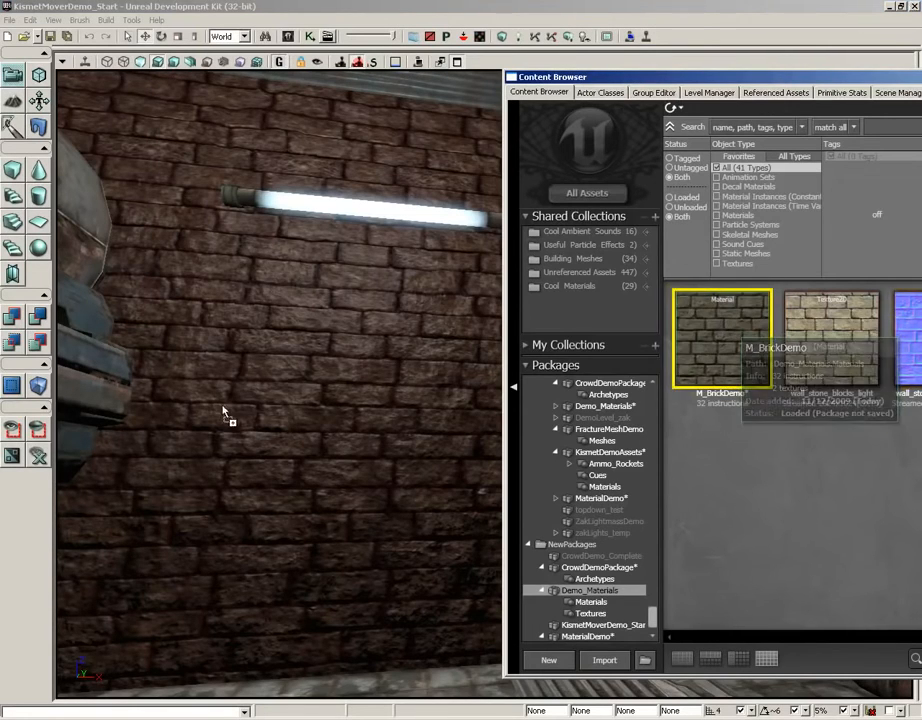
left_click_drag(224, 411, 313, 393)
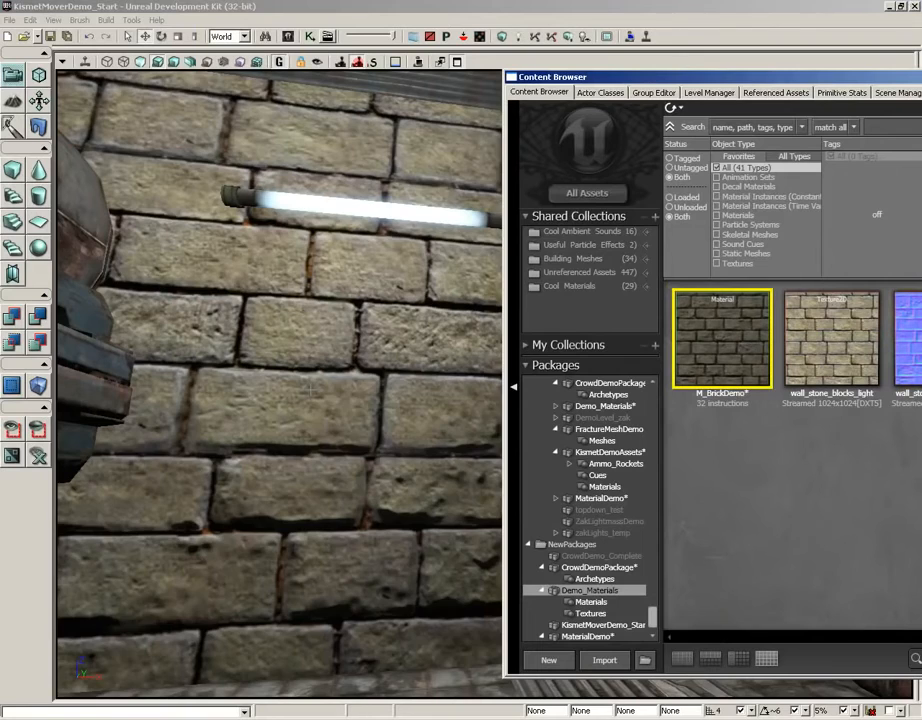
left_click_drag(797, 83, 457, 70)
left_click(820, 65)
right_click_drag(668, 219, 634, 212)
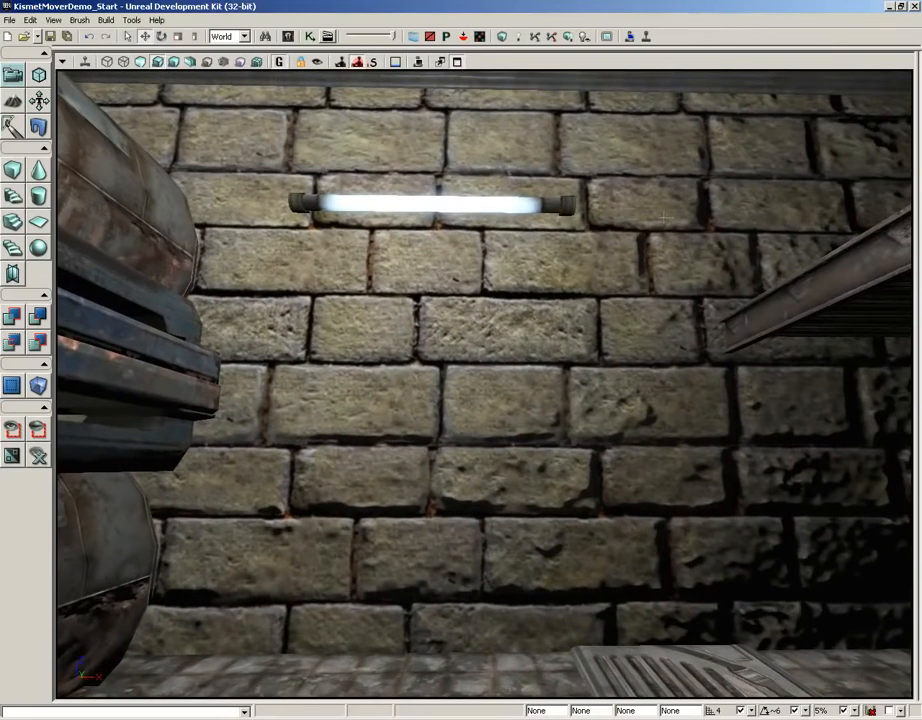